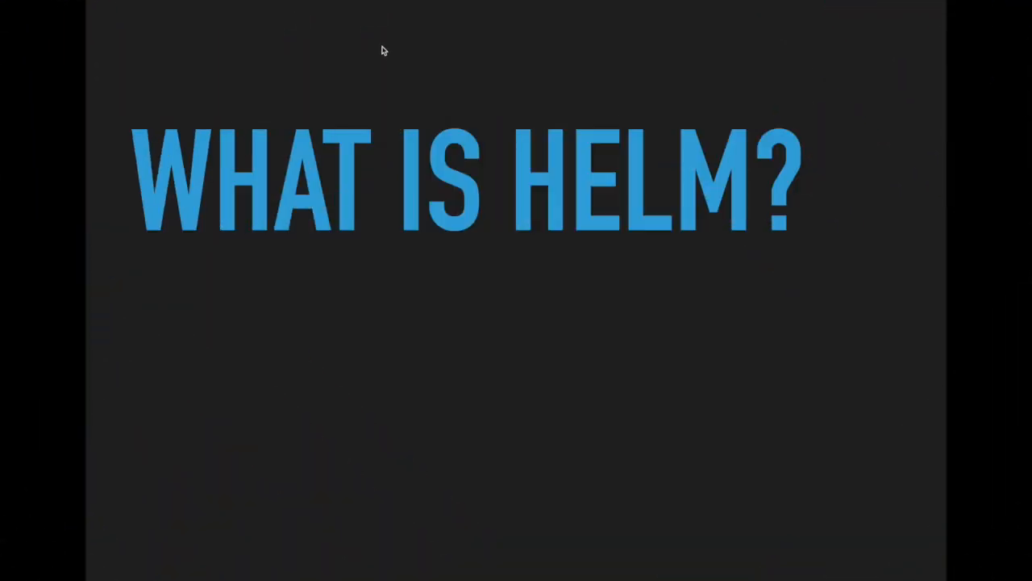
text(- )
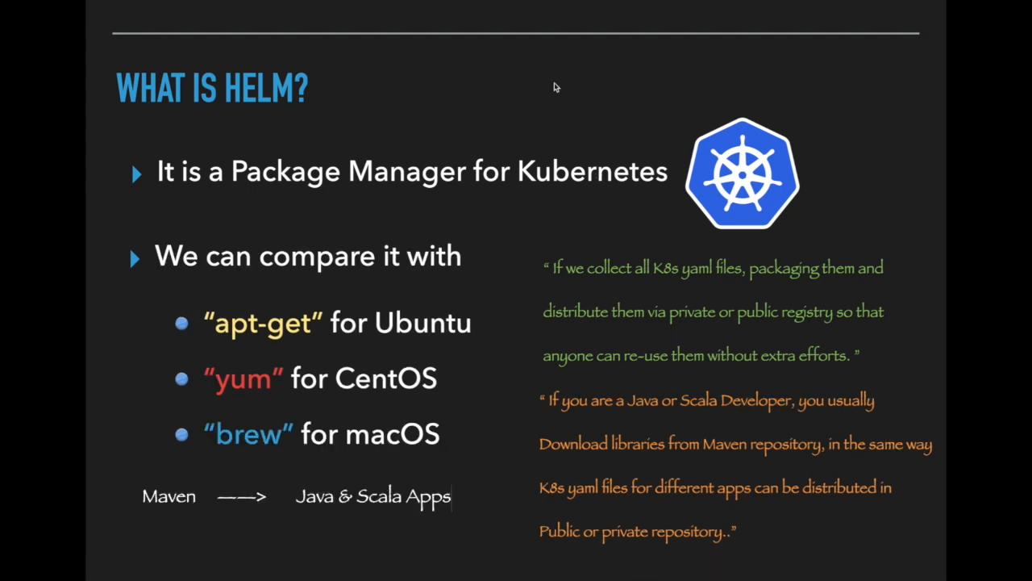
Step: Play the next build to reveal the 'Helm ——> Kubernetes' line under the Maven comparison
click(555, 87)
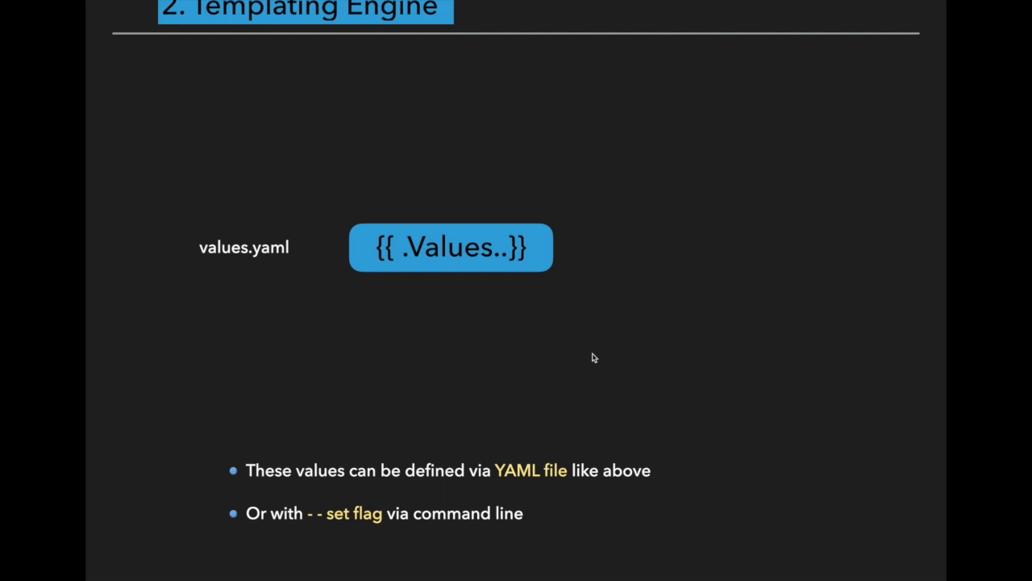
key(Right)
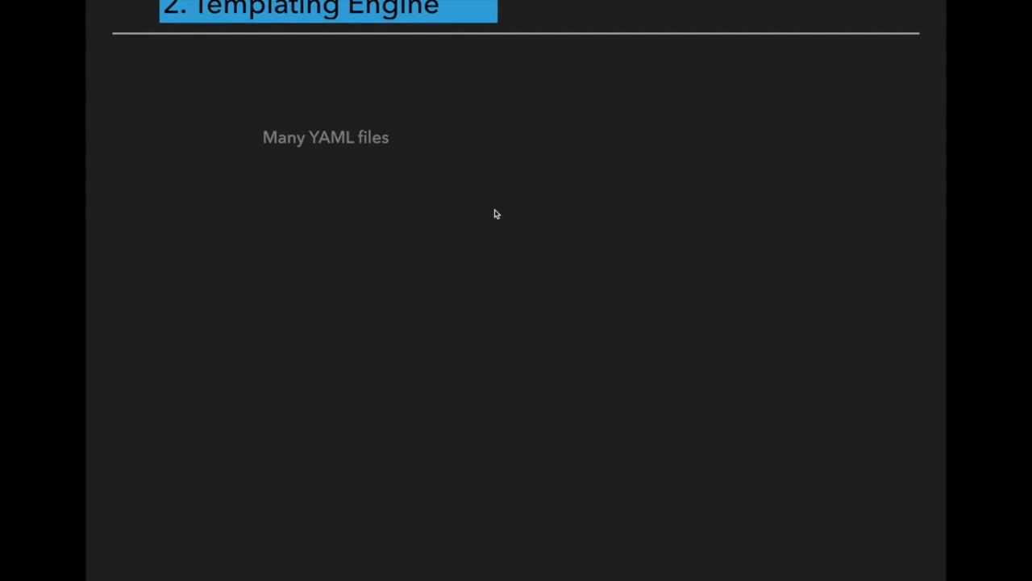
Step: Reveal the YAML snippet panels, the templated 1 YAML file example, and the CICD benefit bullets
key(Right)
key(Right)
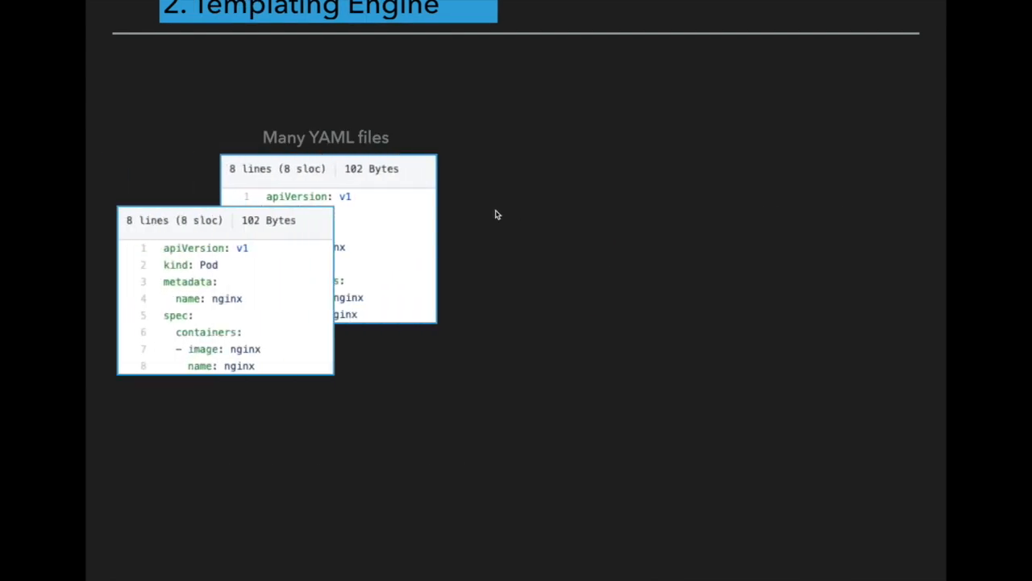
key(Right)
key(Right)
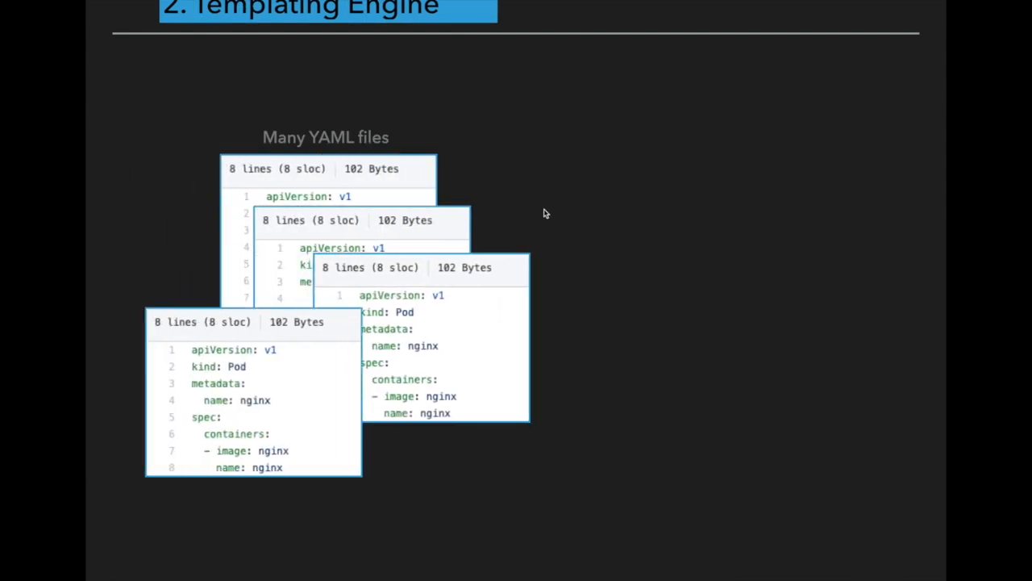
key(Right)
key(Right)
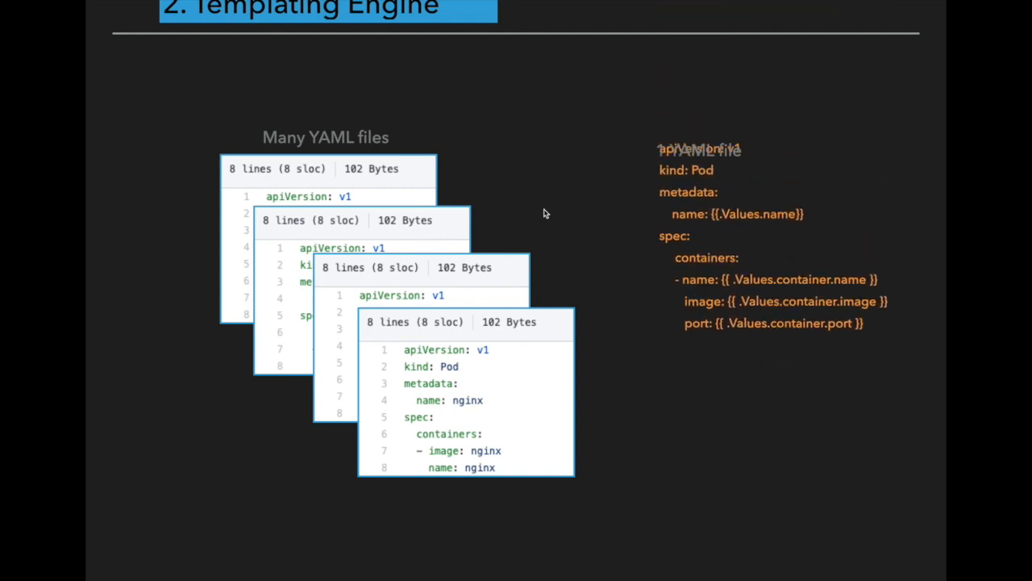
key(Right)
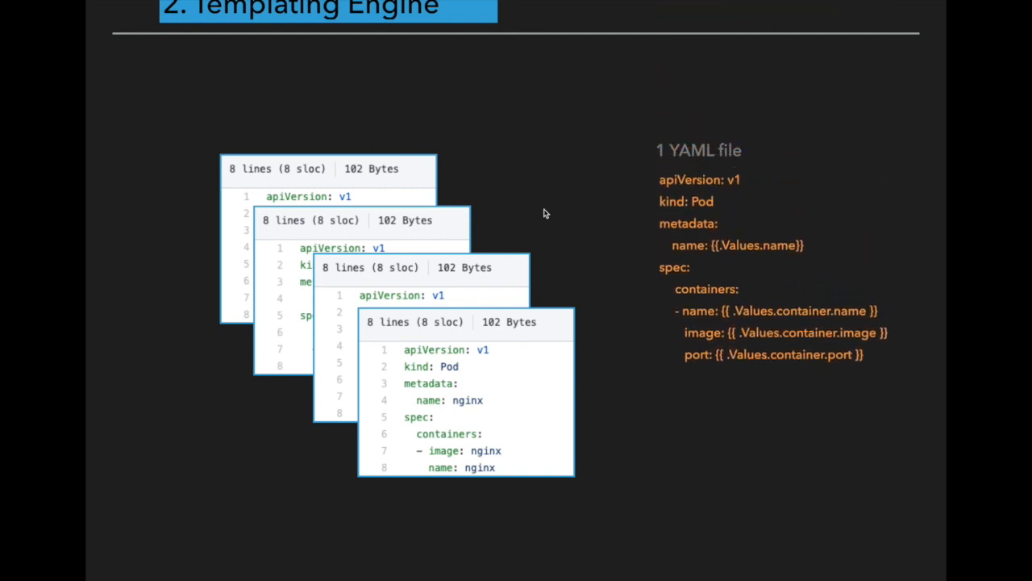
key(Right)
key(Right)
key(Right)
key(Right)
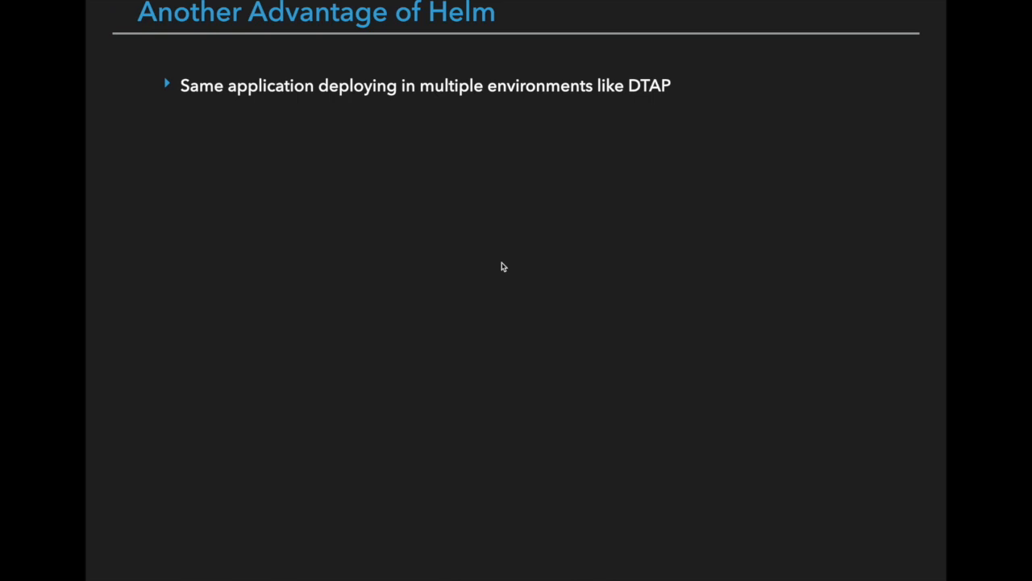
Step: Reveal the DEV and TEST environment clusters, the extra YAML snippet and the Make Helm Chart label
key(Right)
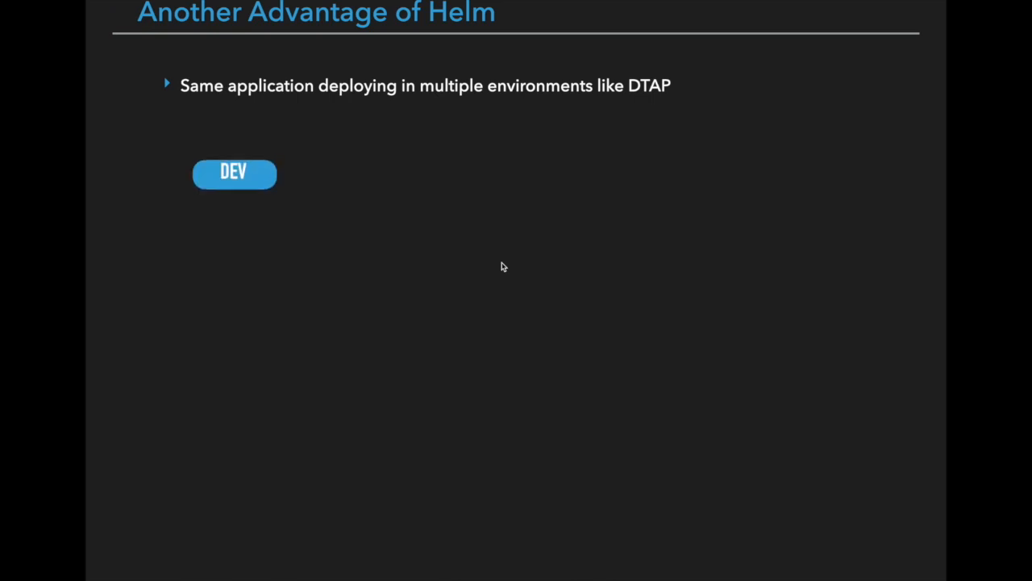
key(Right)
key(Right)
key(Right)
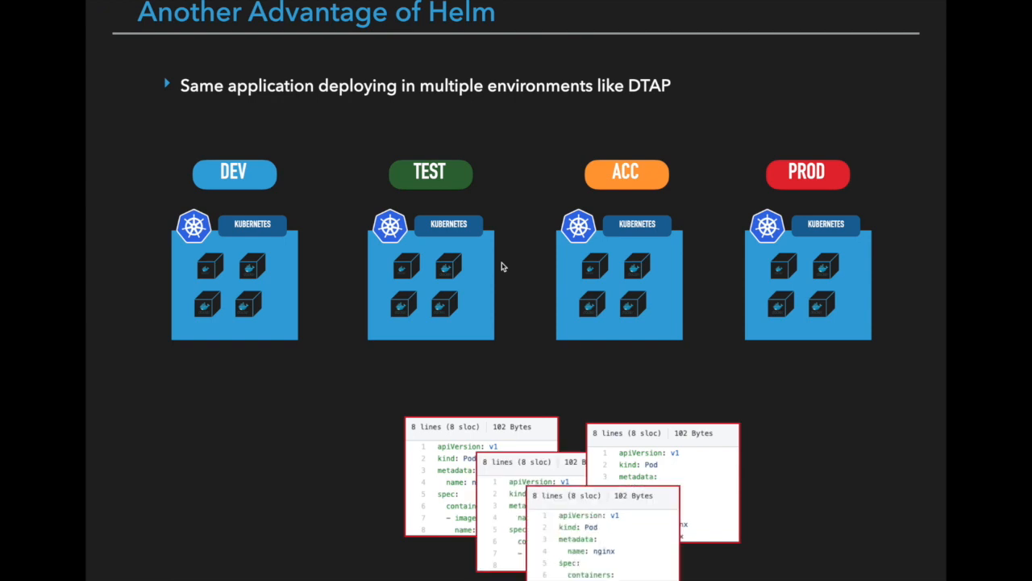
key(Right)
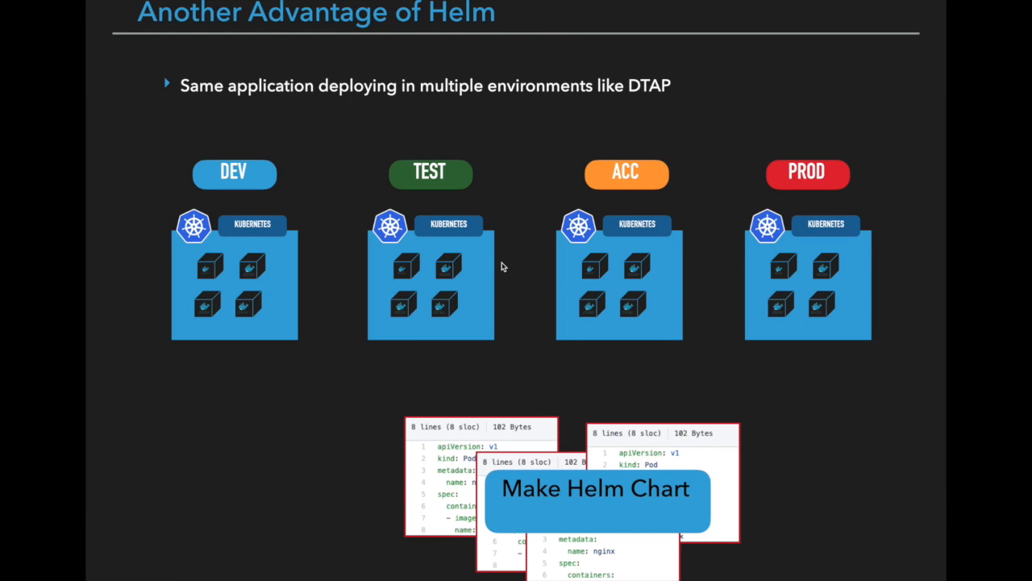
key(Right)
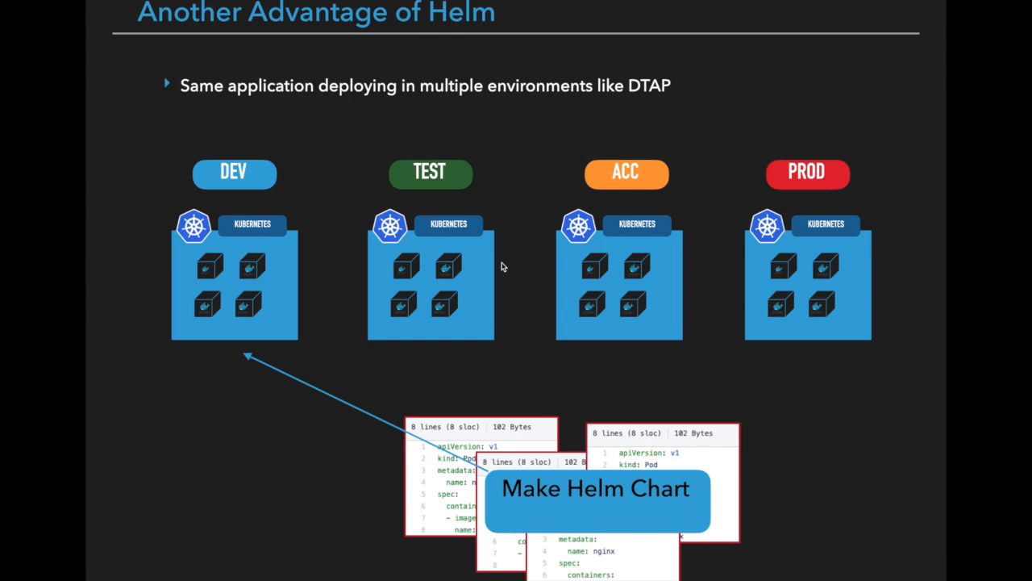
Step: Reveal the chart arrows to PROD and ACC, then advance to the Helm Chart Structure slide
key(Right)
key(Right)
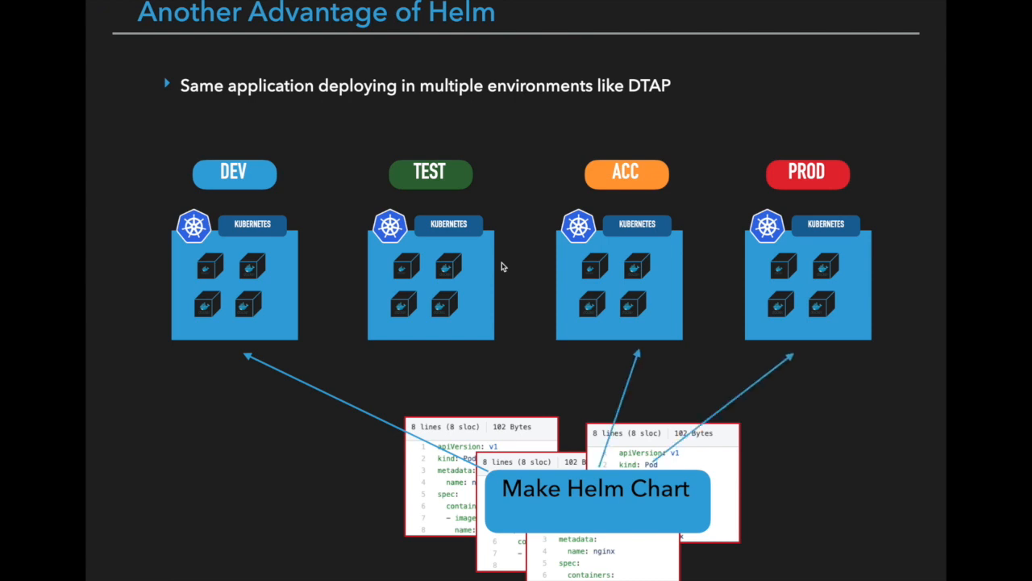
key(Right)
key(Right)
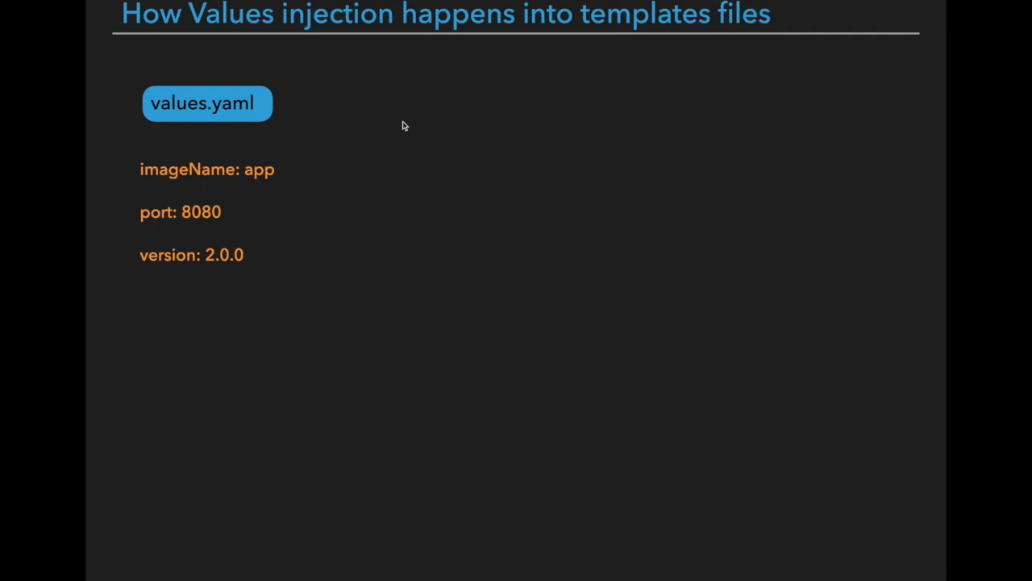
Step: Reveal the default label, the app-values.yaml file and its override version 3.0.0
click(403, 125)
click(403, 125)
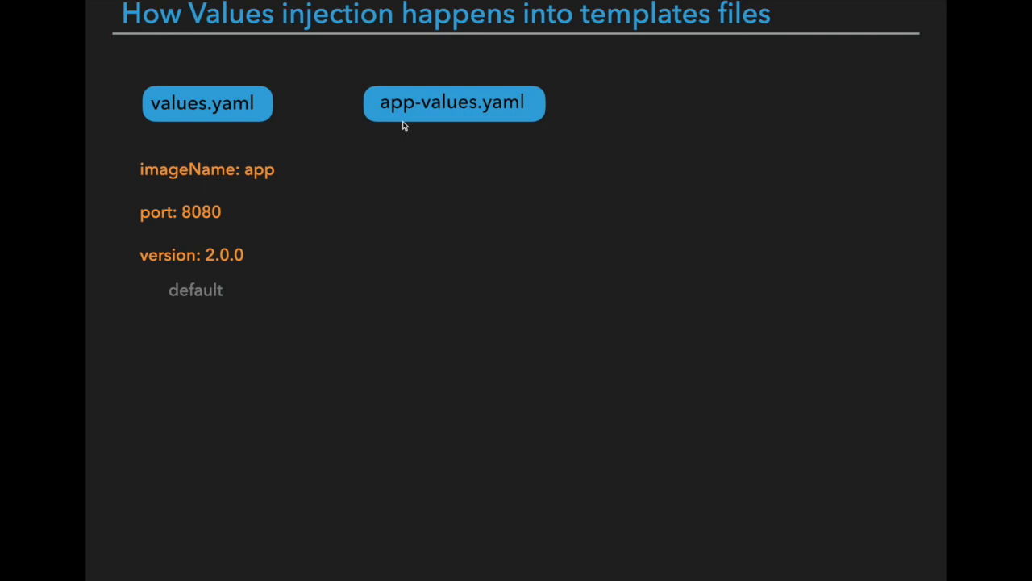
click(403, 125)
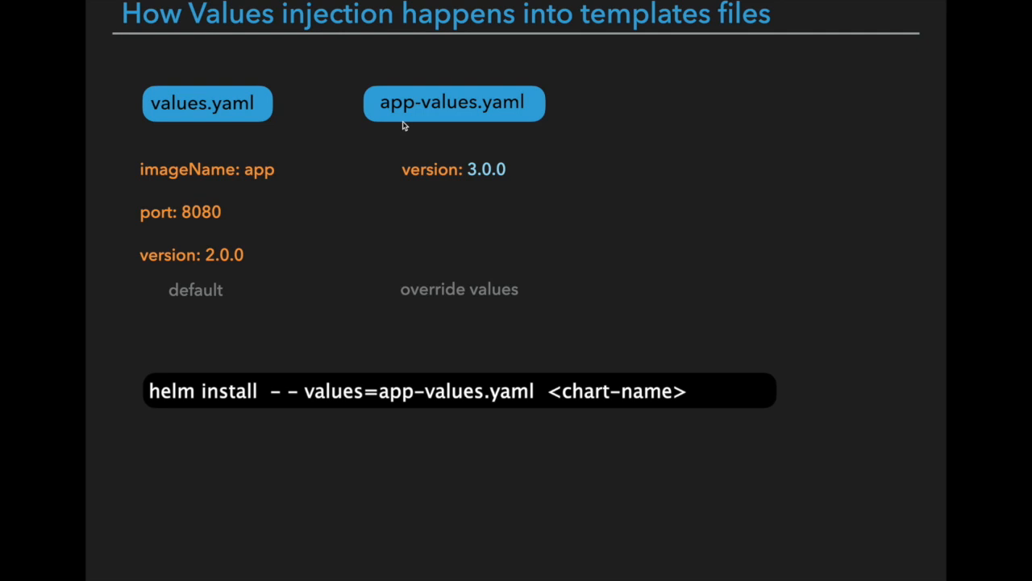
Step: Show the merged Result values and alternative helm install command, then advance to Release Management
key(space)
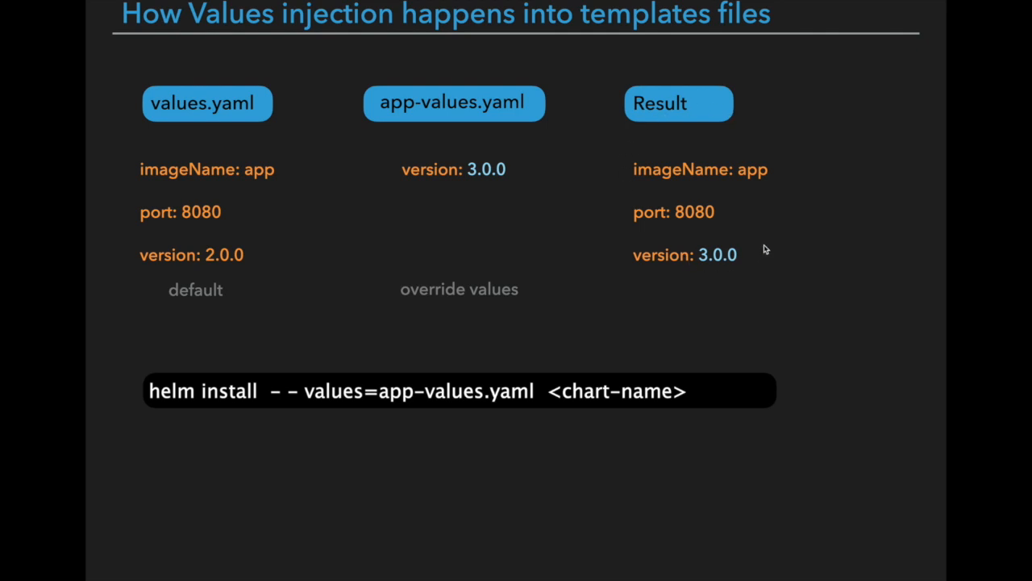
click(586, 292)
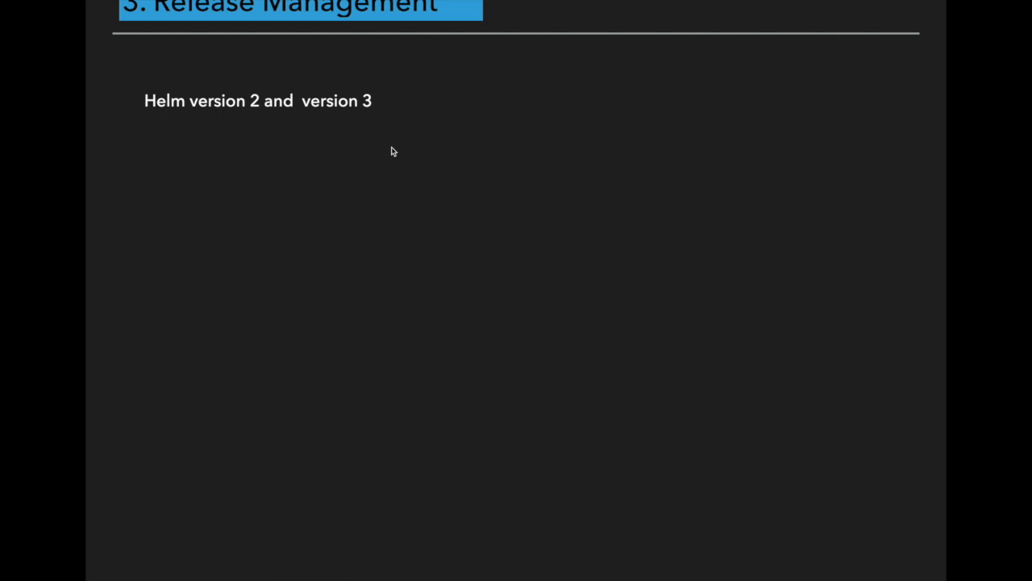
key(Right)
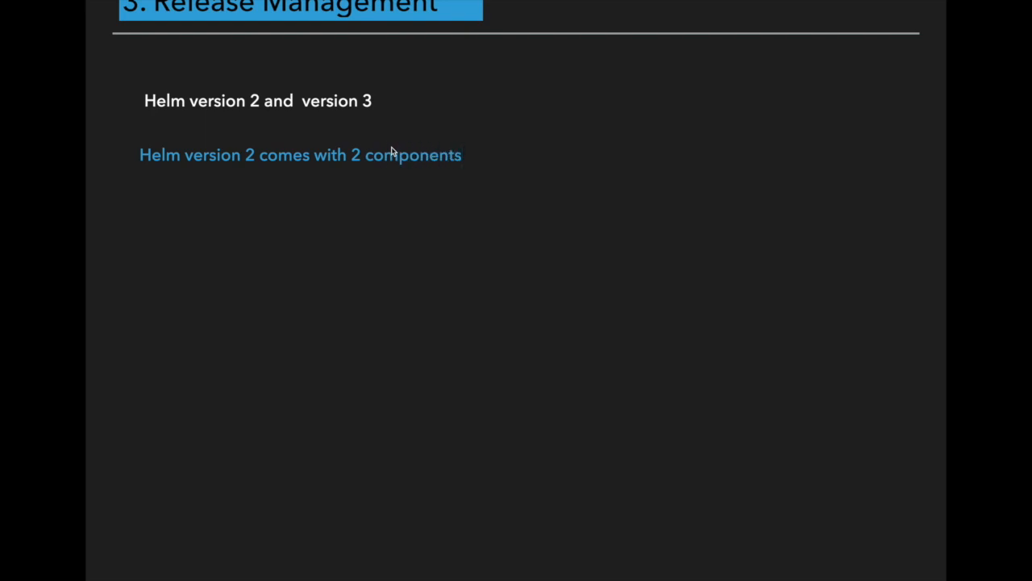
Step: Bring in the terminal icon with helm CLI label, the Server (Tiller) label and helm install command
key(Right)
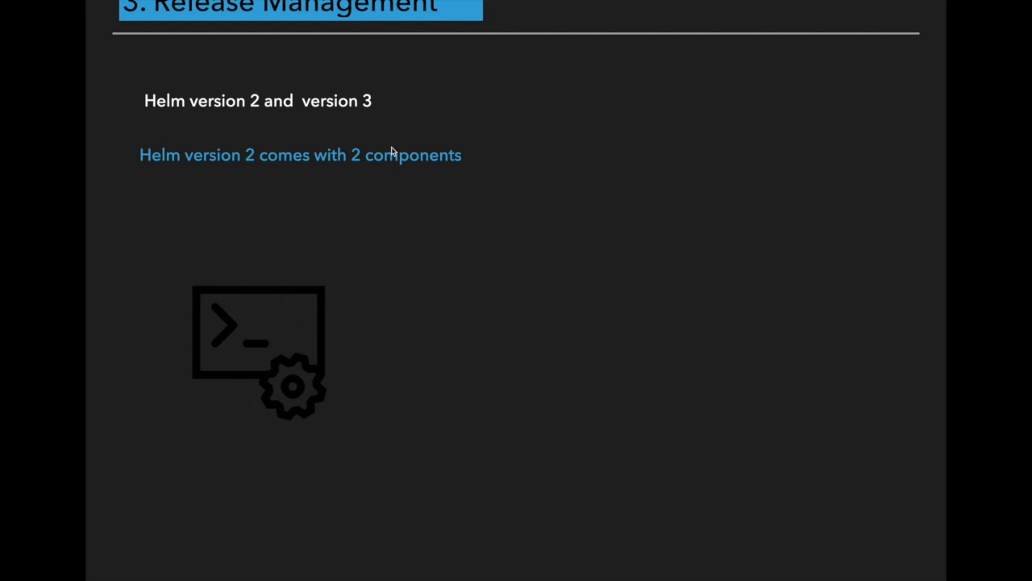
key(Right)
key(Right)
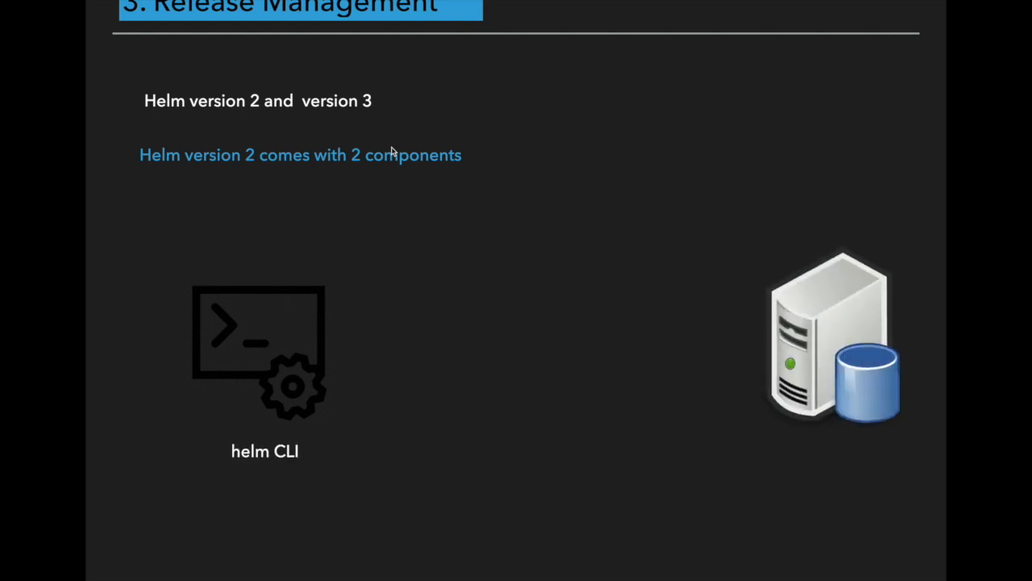
key(Right)
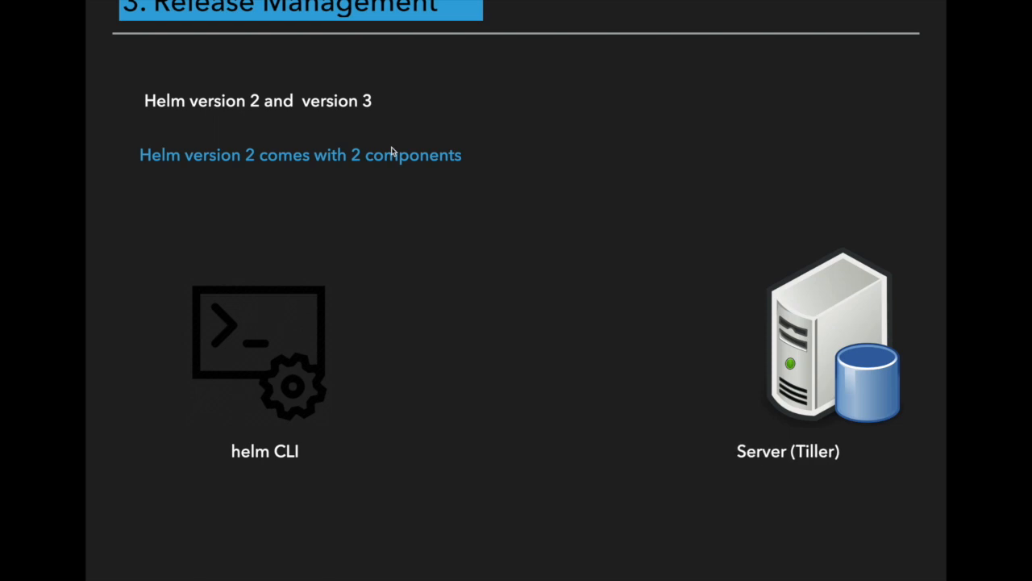
key(Right)
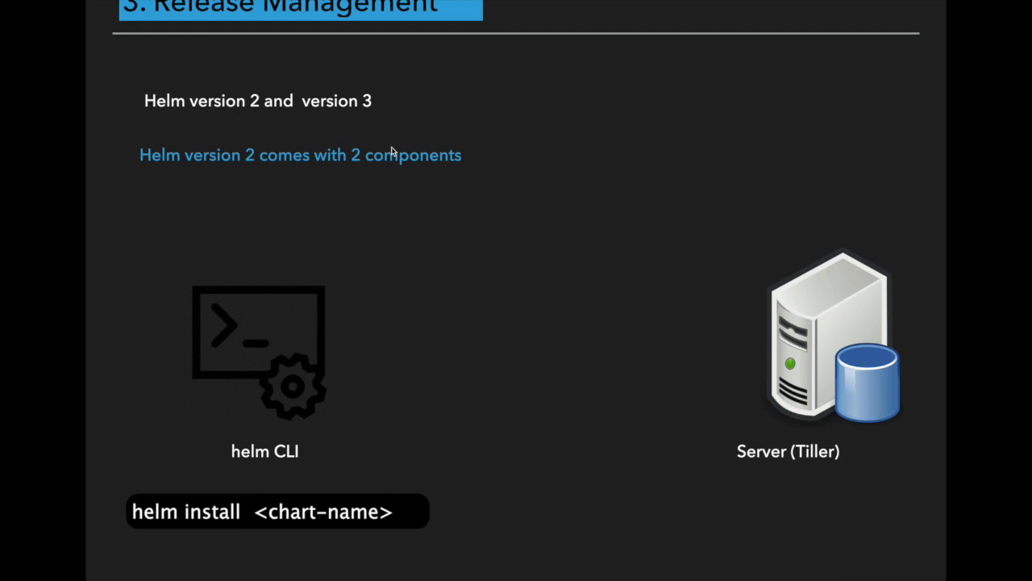
Step: Animate the CLI-to-Tiller arrow with caption, place Tiller inside Kubernetes, and show the deployment-change line
key(Right)
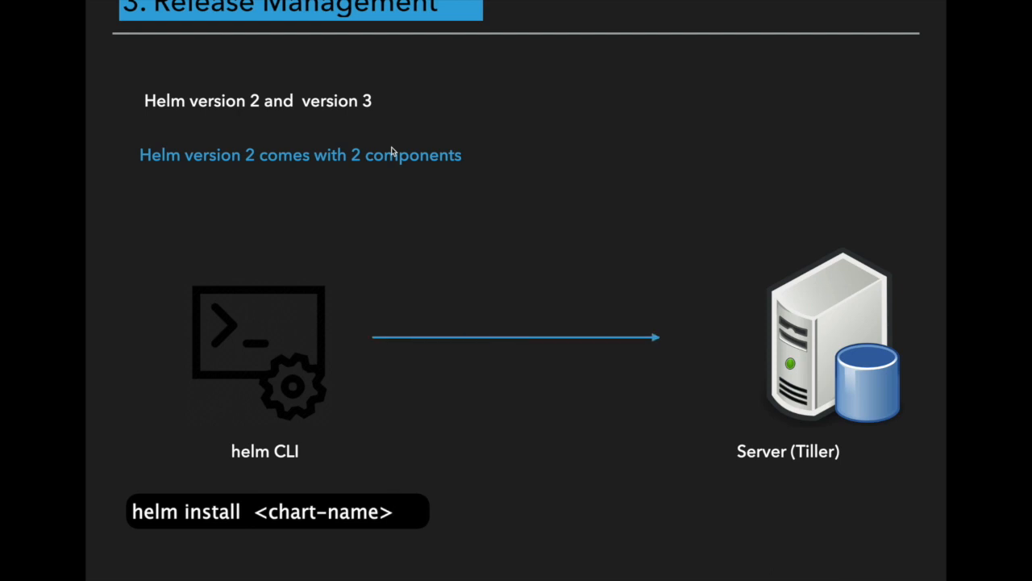
key(Right)
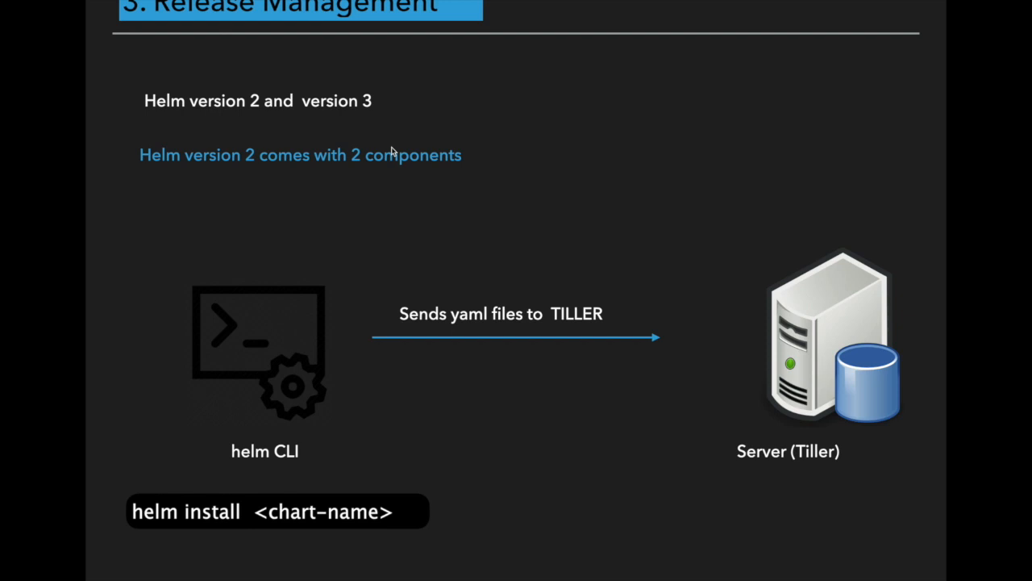
key(Right)
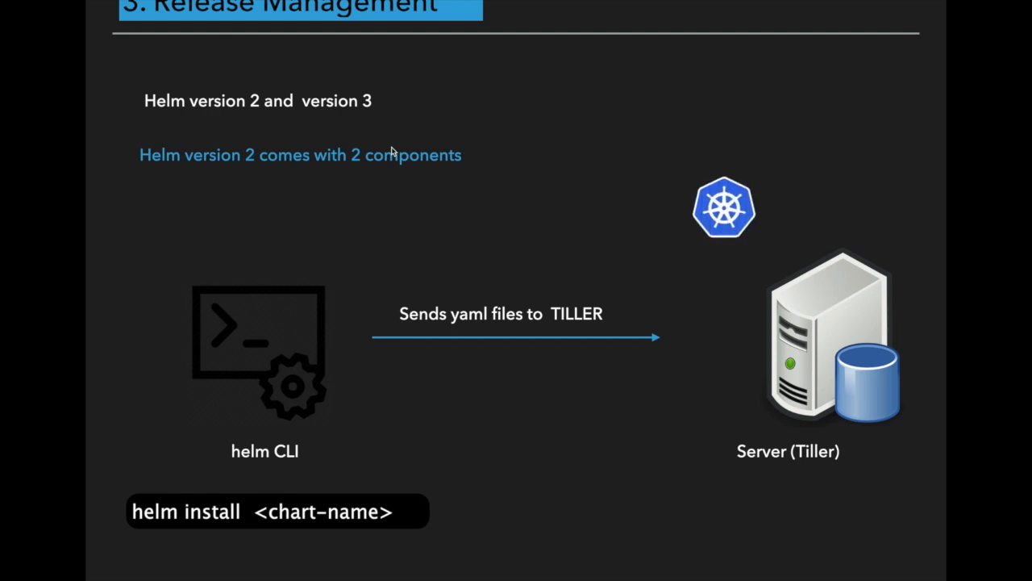
key(Right)
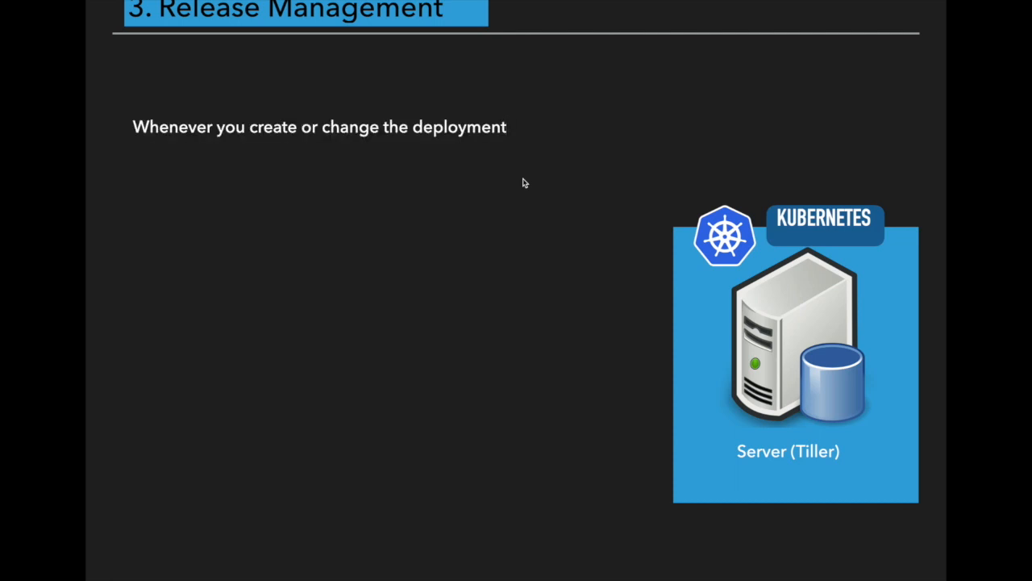
key(Right)
key(Right)
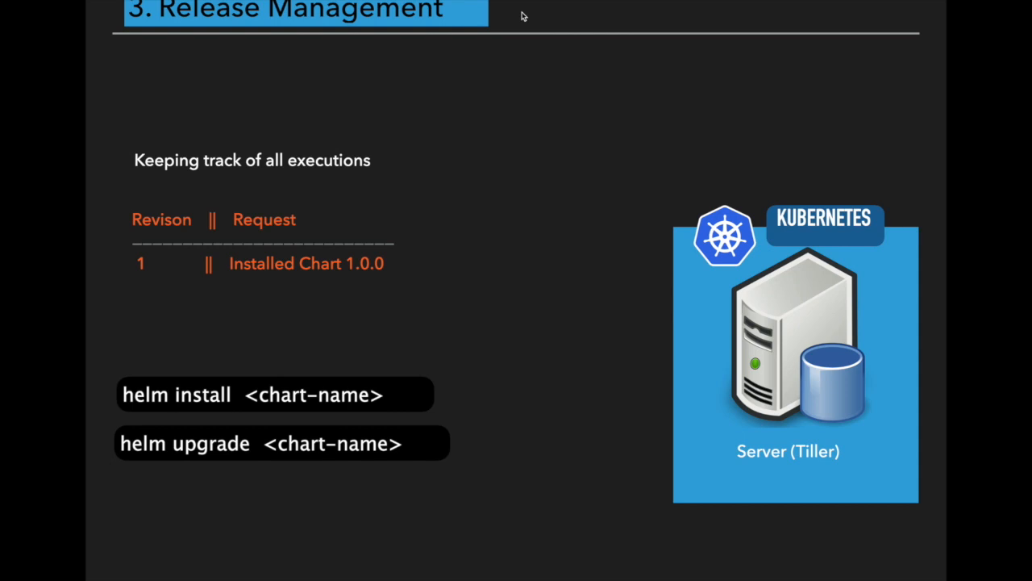
Step: Reveal the revision 2 upgrade row with quote and helm rollback command, then advance to Disadvantages of Helm v.2
key(Right)
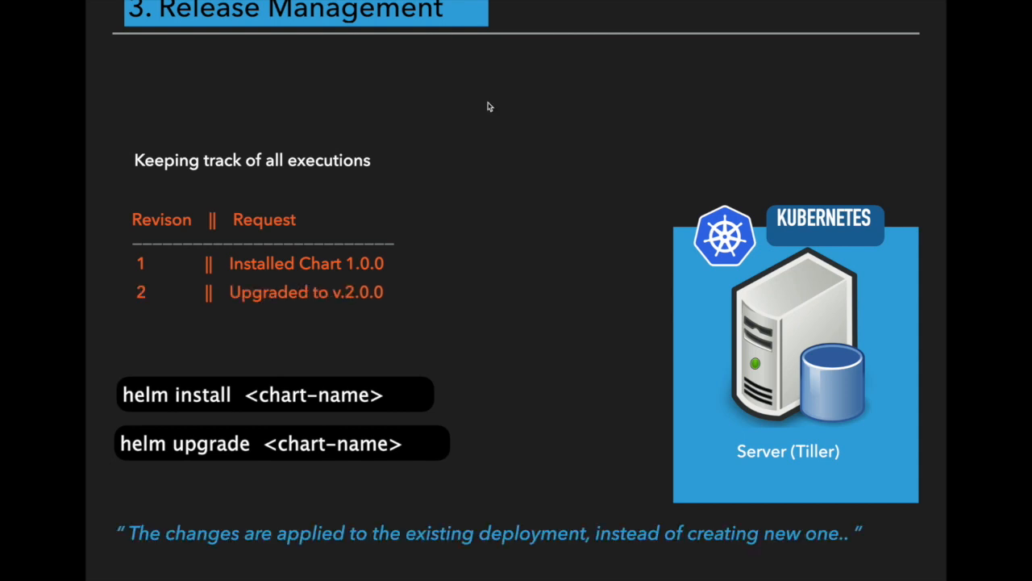
key(Right)
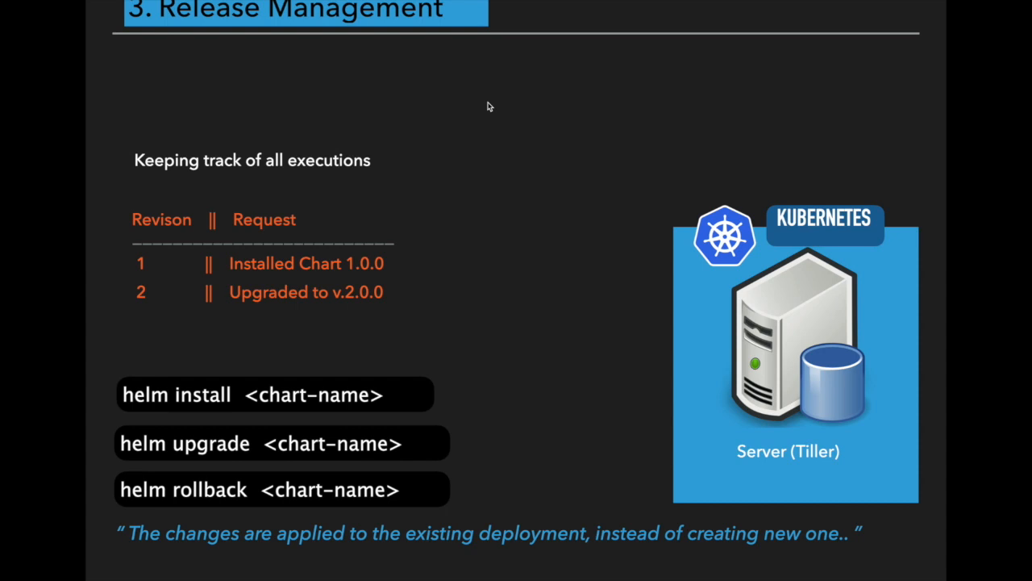
key(Right)
key(Right)
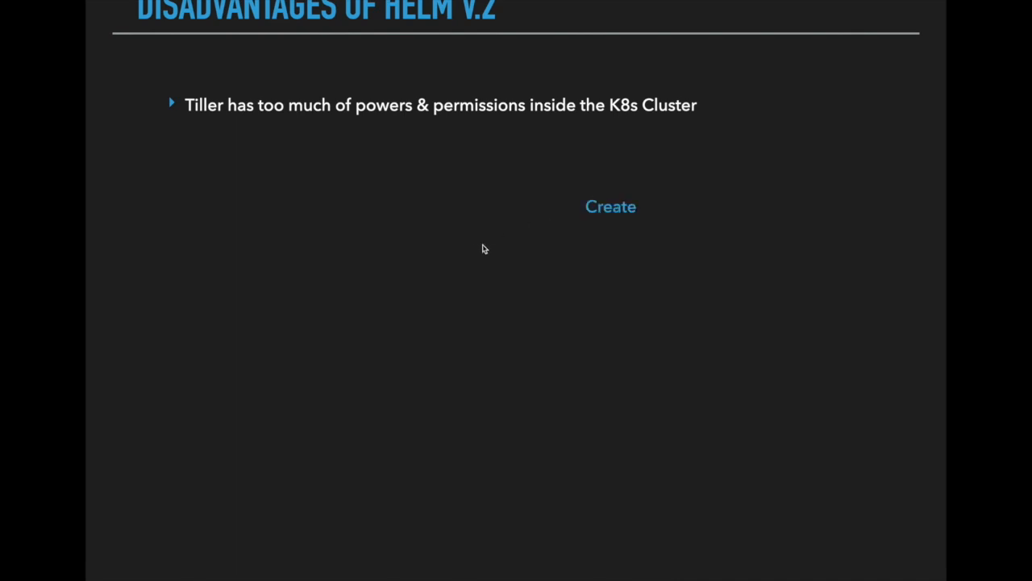
Step: Reveal the Update and Delete actions and the security breach risk bullet
click(474, 251)
click(474, 251)
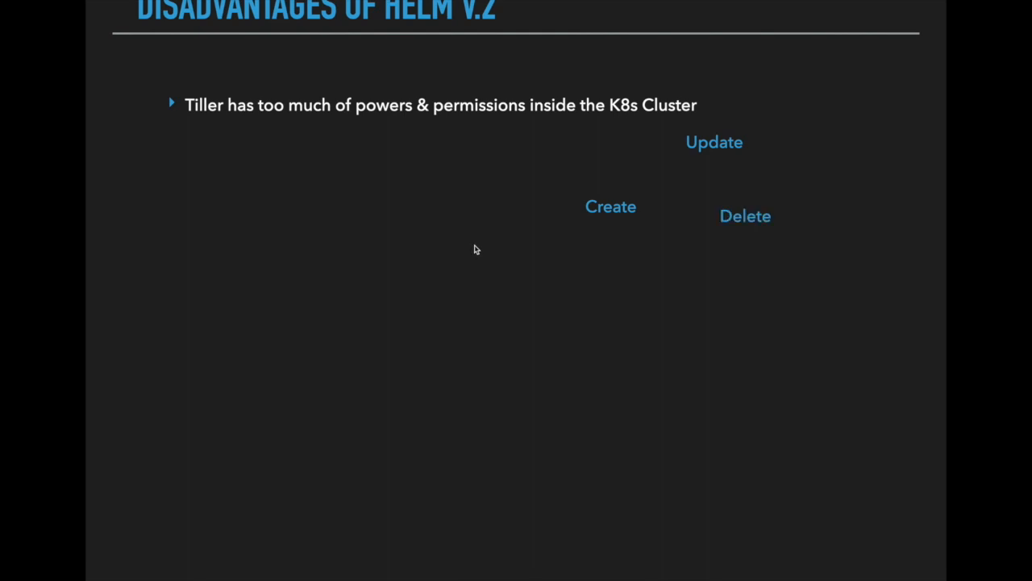
click(474, 249)
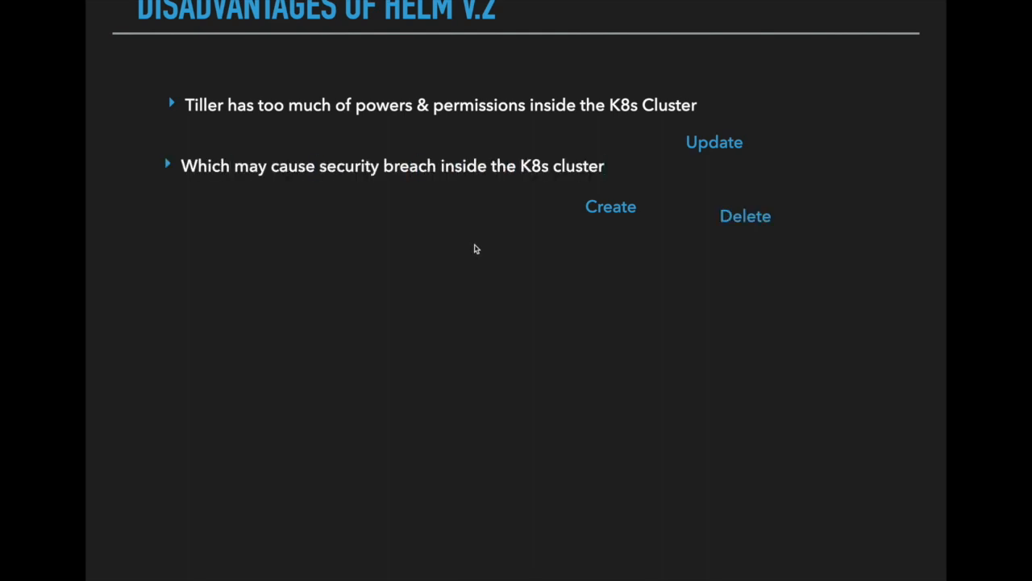